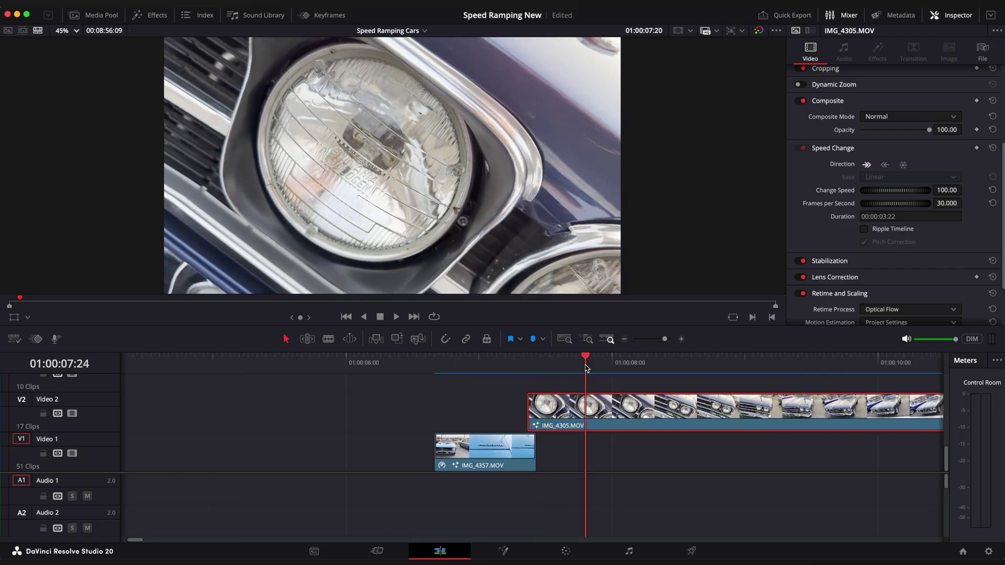
# Add a Tracker in Fusion with an enlarged pattern, Adaptive Mode Best Match, and track the feature.
pyautogui.moveTo(584, 362); pyautogui.dragTo(665, 362)
pyautogui.scroll(-3, 895, 236)
pyautogui.click(505, 549)
pyautogui.hotkey('shift', 'space')
pyautogui.write('trans')
pyautogui.write('racke')
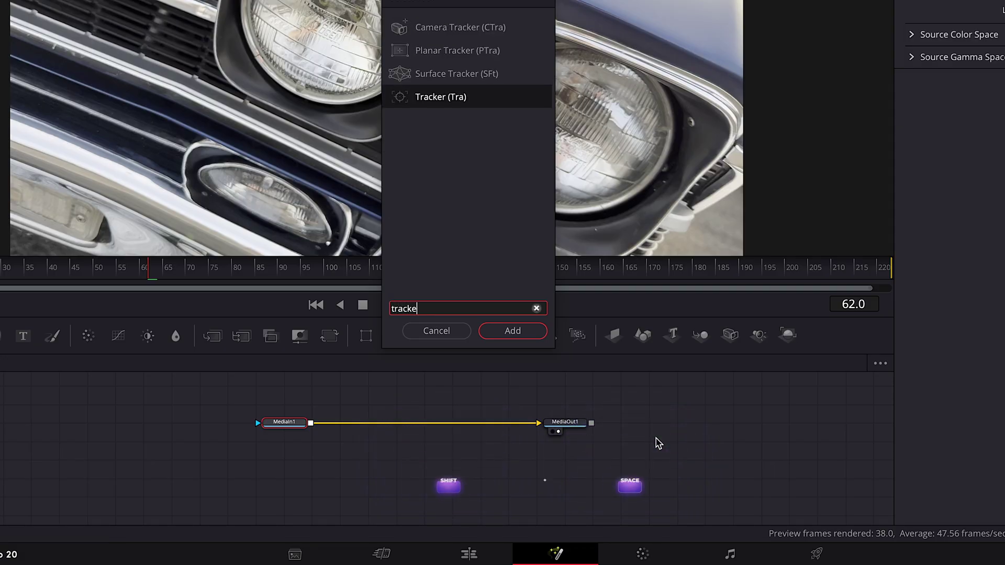
pyautogui.press('Return')
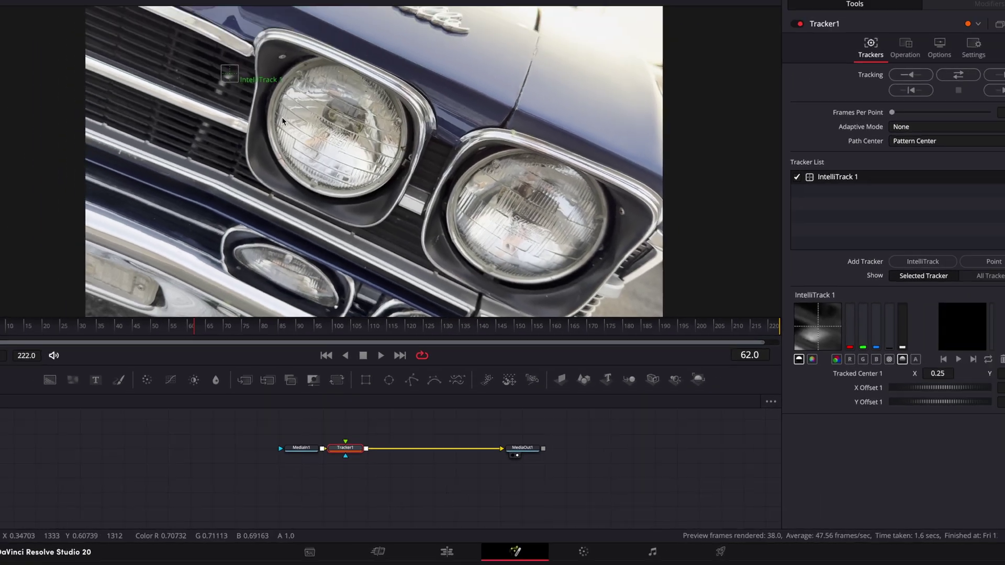
pyautogui.moveTo(229, 75); pyautogui.dragTo(283, 120)
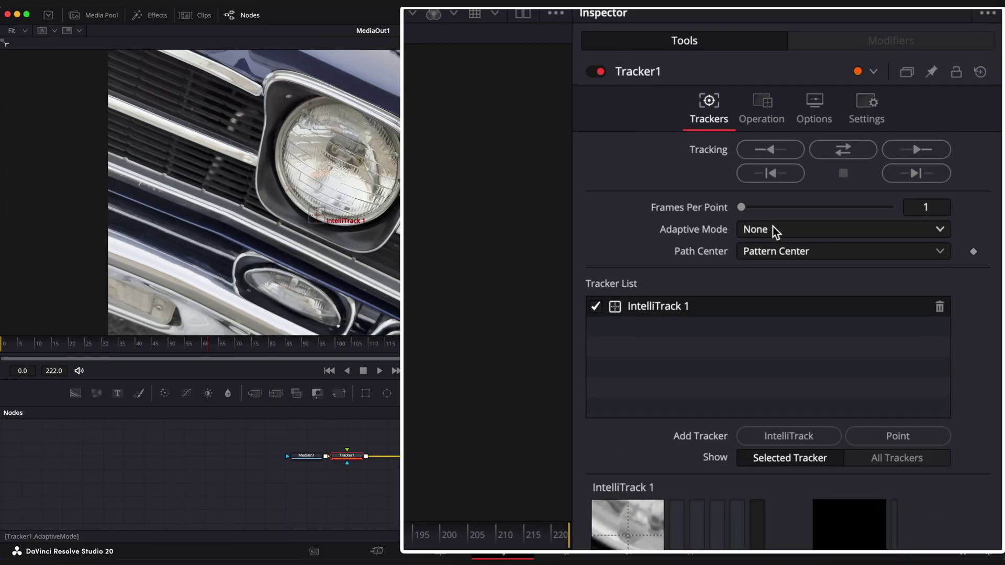
pyautogui.click(772, 226)
pyautogui.click(736, 323)
pyautogui.click(813, 167)
# Set the tracker's operation to Match Move, merging the background only.
pyautogui.click(729, 163)
pyautogui.click(728, 213)
pyautogui.click(729, 189)
pyautogui.click(729, 216)
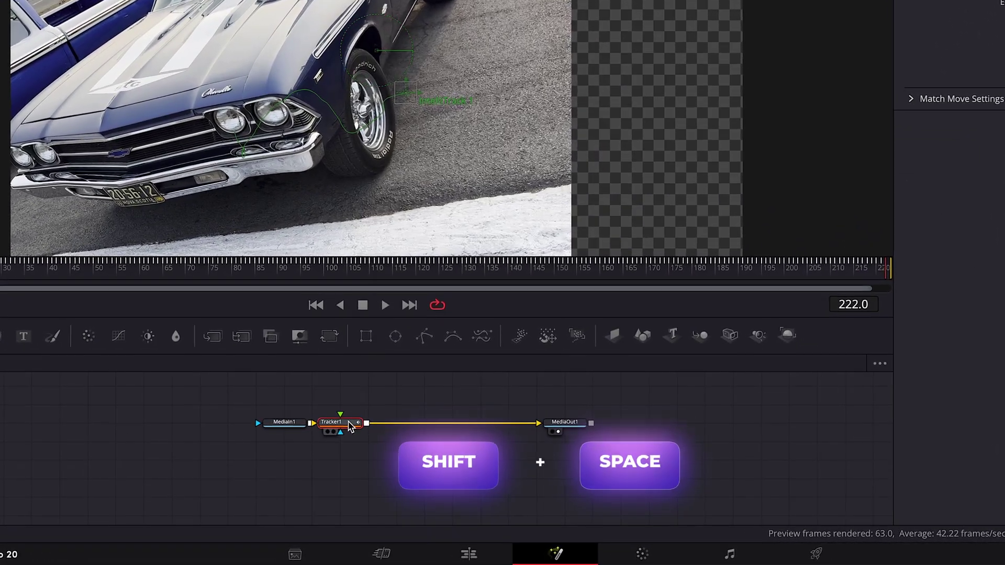
# Add a Transform after the tracker, zoom to about double size, nudge the center, and keyframe Size and Center.
pyautogui.hotkey('shift', 'space')
pyautogui.write('tra')
pyautogui.click(512, 331)
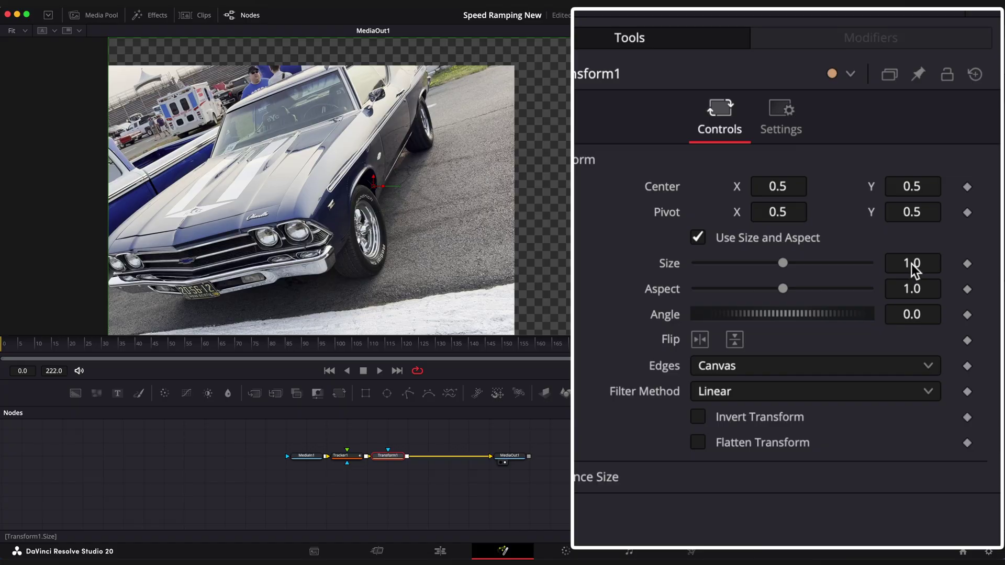
pyautogui.moveTo(912, 264); pyautogui.dragTo(942, 264)
pyautogui.moveTo(779, 186); pyautogui.dragTo(777, 187)
pyautogui.moveTo(793, 264); pyautogui.dragTo(808, 264)
pyautogui.click(967, 264)
pyautogui.click(967, 187)
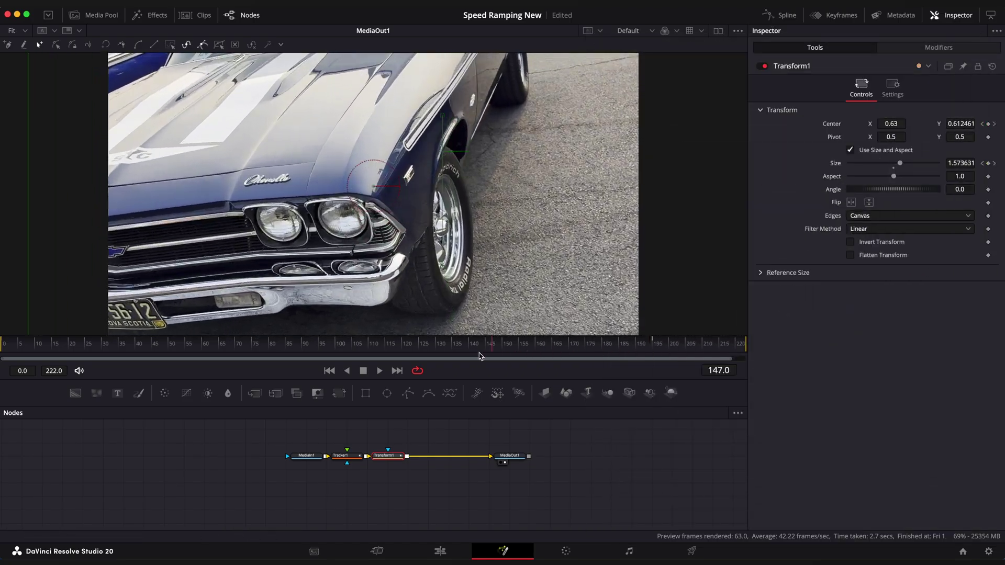
pyautogui.moveTo(479, 343); pyautogui.dragTo(377, 338)
# Nudge the Chevelle clip on Video 2 later and shorten it against the Plymouth hood moment.
pyautogui.click(440, 551)
pyautogui.scroll(-3, 490, 401)
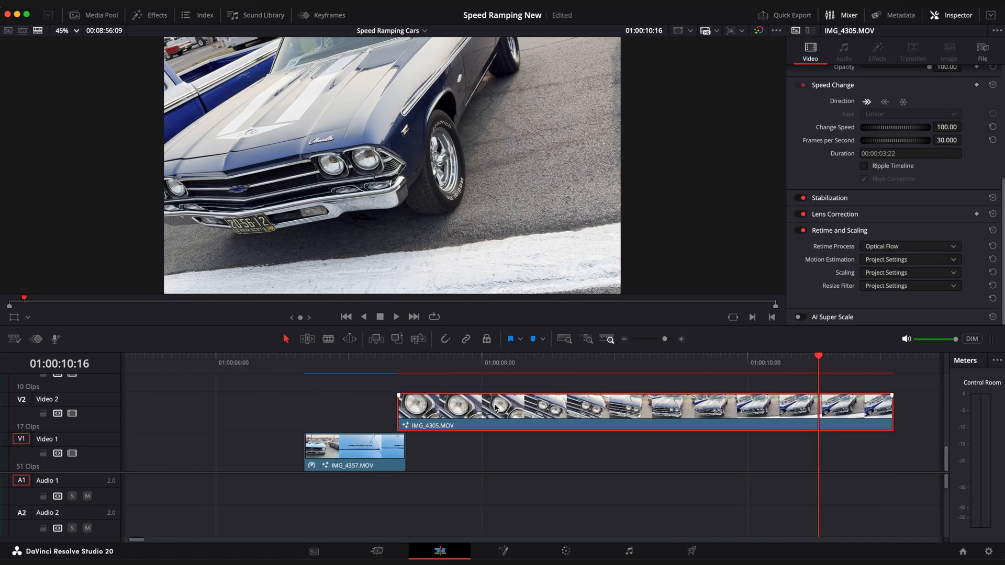
pyautogui.click(392, 365)
pyautogui.scroll(2, 489, 402)
pyautogui.scroll(-2, 490, 401)
pyautogui.click(554, 363)
pyautogui.moveTo(404, 408); pyautogui.dragTo(414, 408)
pyautogui.press('space')
pyautogui.press('space')
pyautogui.moveTo(747, 408); pyautogui.dragTo(752, 409)
pyautogui.click(393, 363)
pyautogui.press('space')
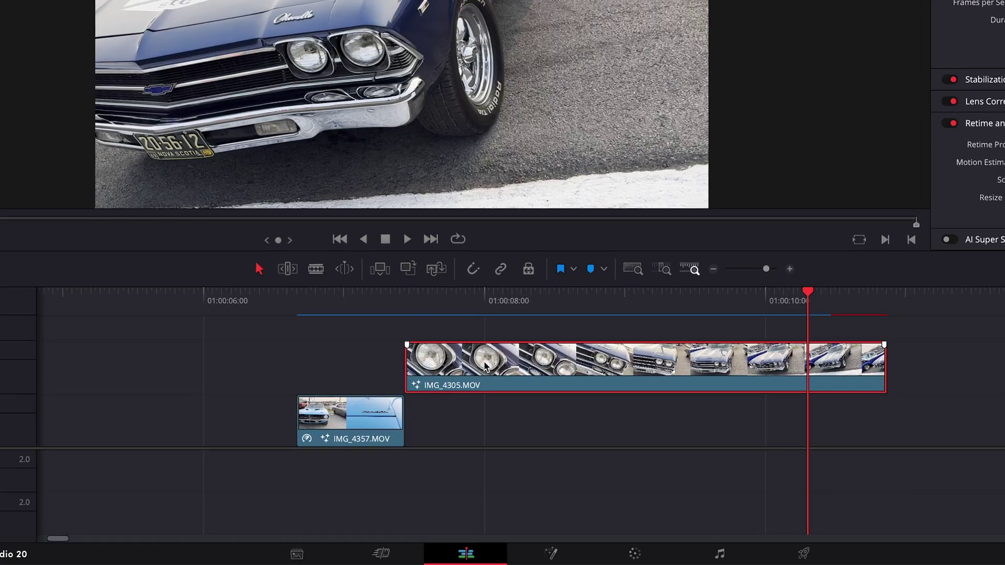
# With retime controls shown, add a speed point and slow down the first speed section.
pyautogui.hotkey('ctrl', 'r')
pyautogui.moveTo(430, 295); pyautogui.dragTo(799, 298)
pyautogui.moveTo(800, 347); pyautogui.dragTo(818, 346)
pyautogui.click(663, 401)
pyautogui.click(687, 411)
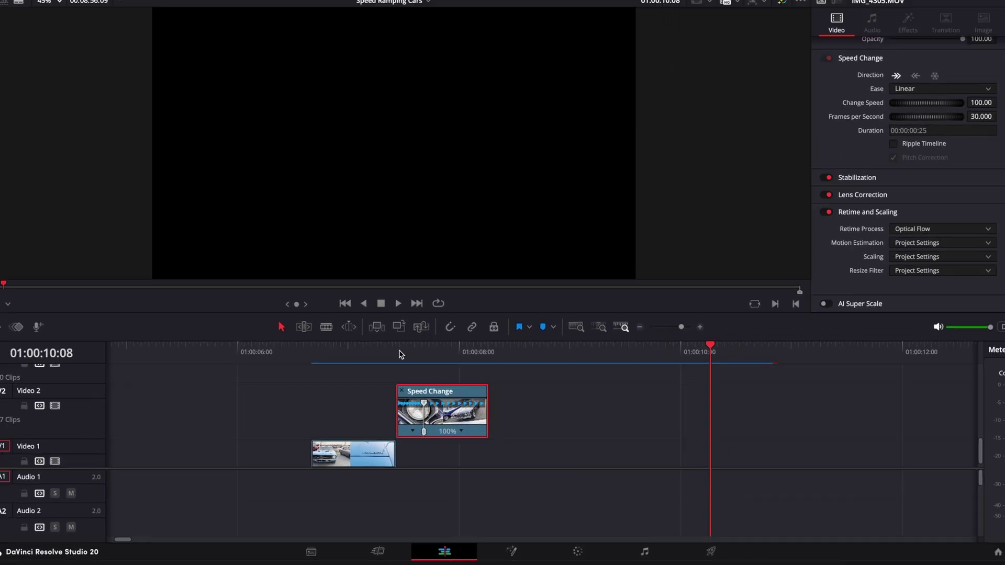
pyautogui.click(399, 354)
pyautogui.press('space')
pyautogui.press('space')
pyautogui.moveTo(431, 413); pyautogui.dragTo(446, 416)
pyautogui.press('space')
pyautogui.press('space')
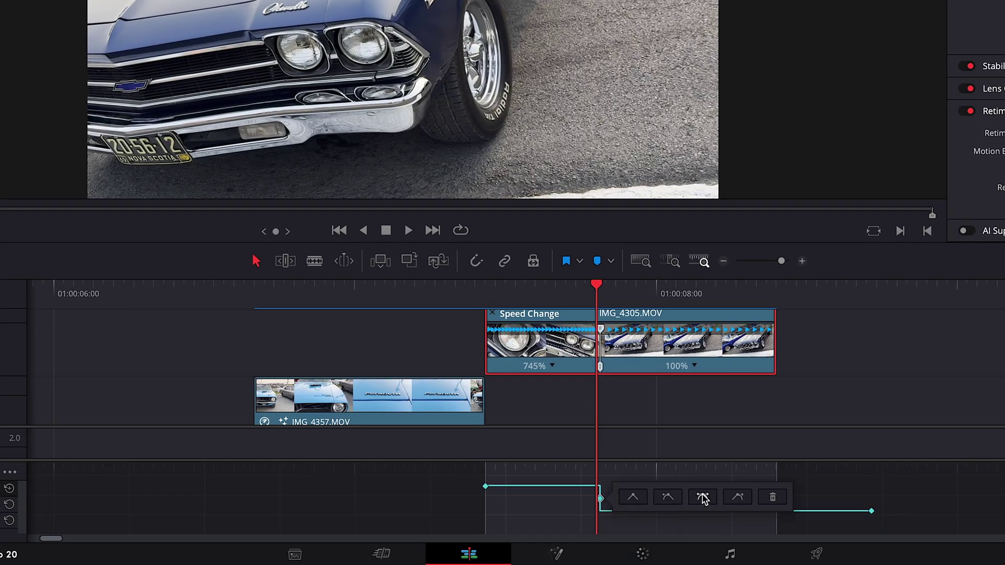
# Smooth the speed change with a longer ease and shift the ramped clip slightly earlier.
pyautogui.click(703, 497)
pyautogui.moveTo(638, 507); pyautogui.dragTo(727, 505)
pyautogui.press('Up')
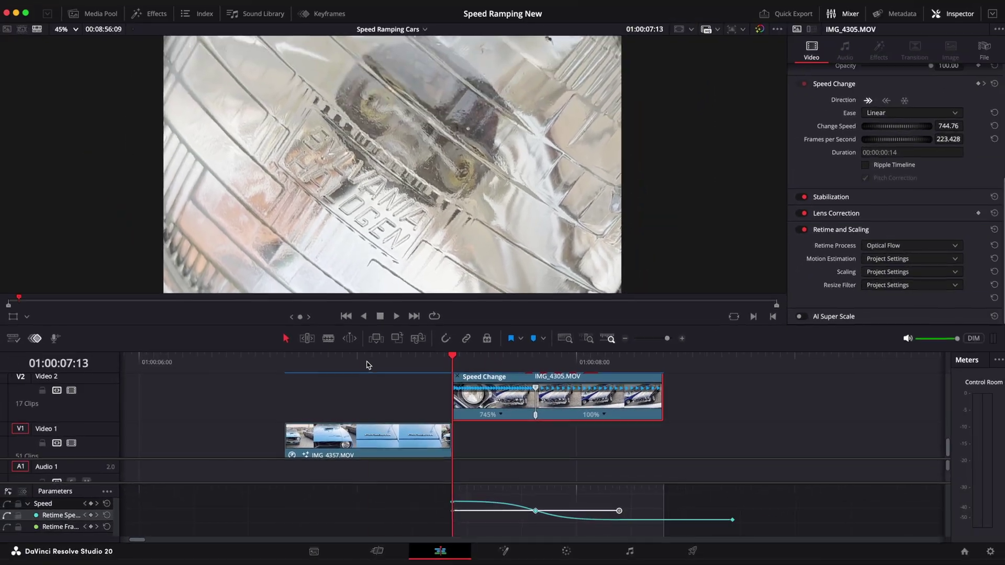
pyautogui.moveTo(484, 295); pyautogui.dragTo(431, 369)
pyautogui.moveTo(488, 396); pyautogui.dragTo(456, 396)
pyautogui.press('space')
pyautogui.click(369, 364)
pyautogui.press('space')
# Speed up the opening section further and set the later section to 50% speed.
pyautogui.moveTo(507, 391); pyautogui.dragTo(481, 394)
pyautogui.click(369, 366)
pyautogui.press('space')
pyautogui.click(647, 472)
pyautogui.click(356, 366)
pyautogui.press('space')
pyautogui.click(356, 367)
pyautogui.press('space')
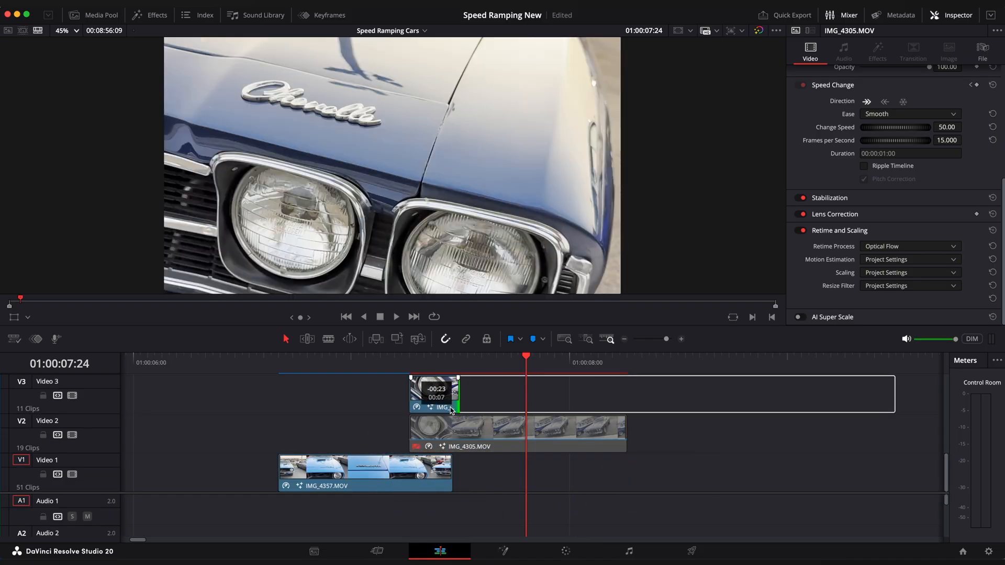
# Shorten the headlight copy on Video 3, add a Magic Mask node in Fusion and track it bidirectionally.
pyautogui.moveTo(590, 397); pyautogui.dragTo(452, 397)
pyautogui.click(430, 366)
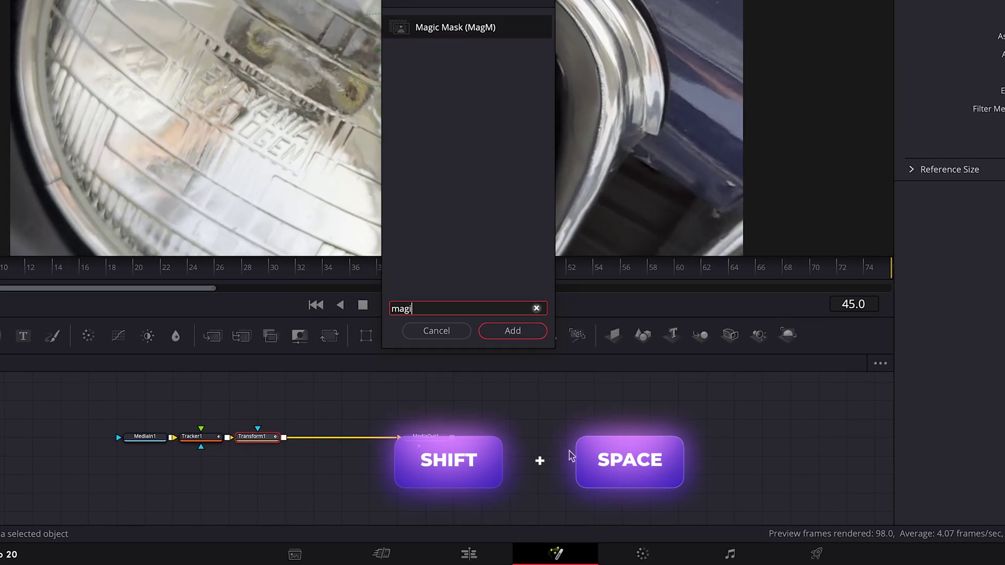
pyautogui.press('Return')
pyautogui.click(157, 273)
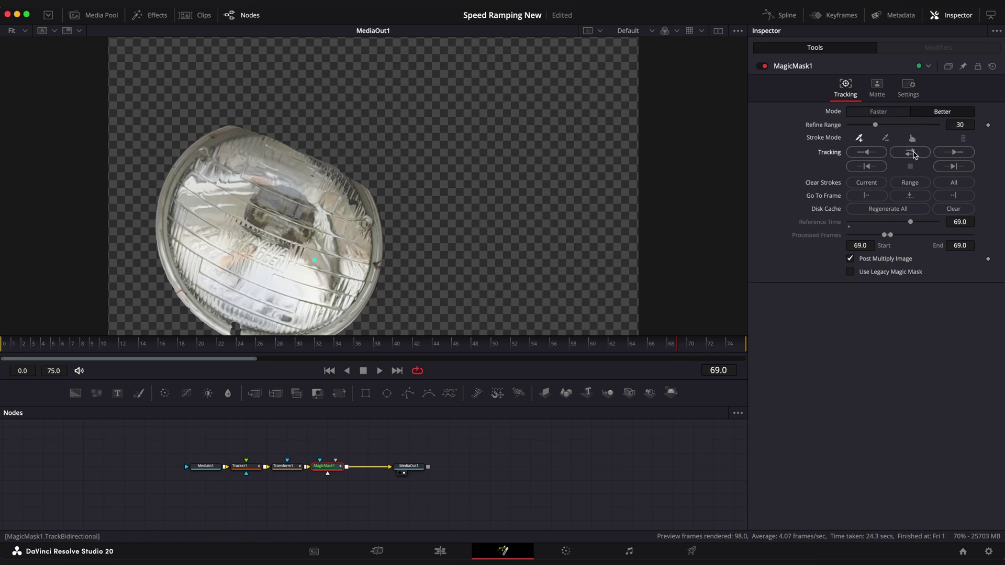
pyautogui.click(912, 152)
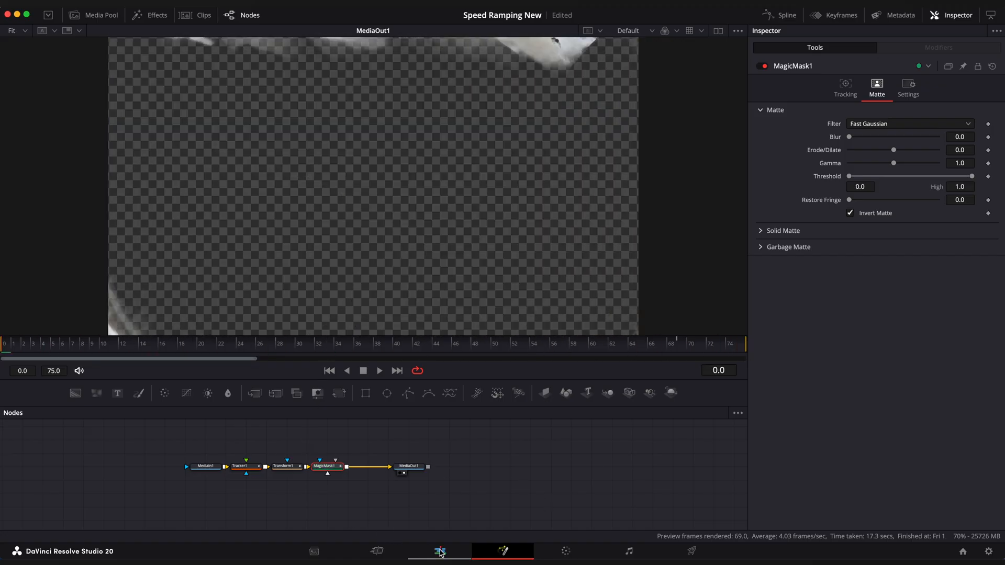
# Slow the final fast section of the Plymouth clip on Video 1 and park on the PLYMOUTH badge frame.
pyautogui.click(439, 551)
pyautogui.moveTo(411, 361); pyautogui.dragTo(432, 363)
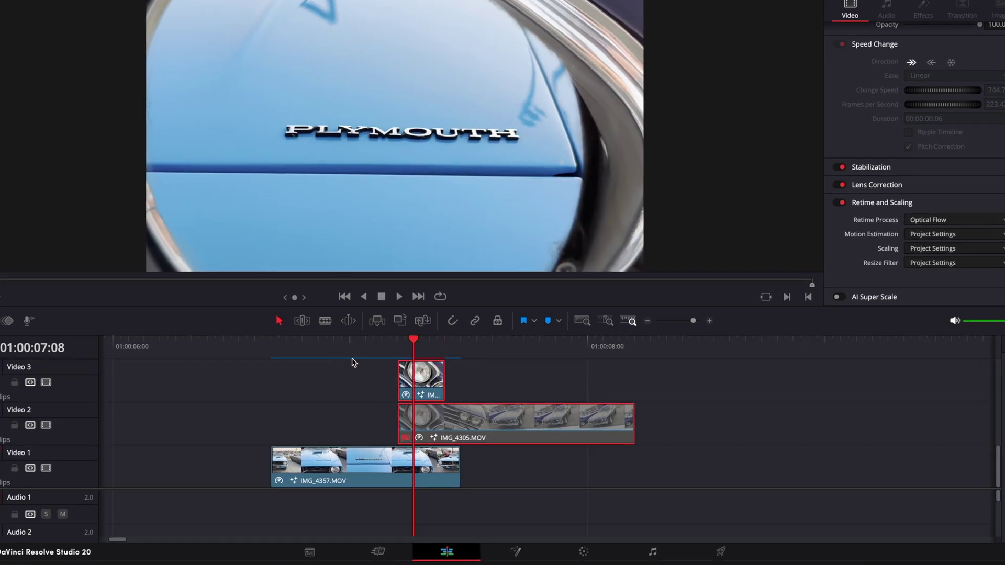
pyautogui.click(369, 469)
pyautogui.hotkey('ctrl', 'r')
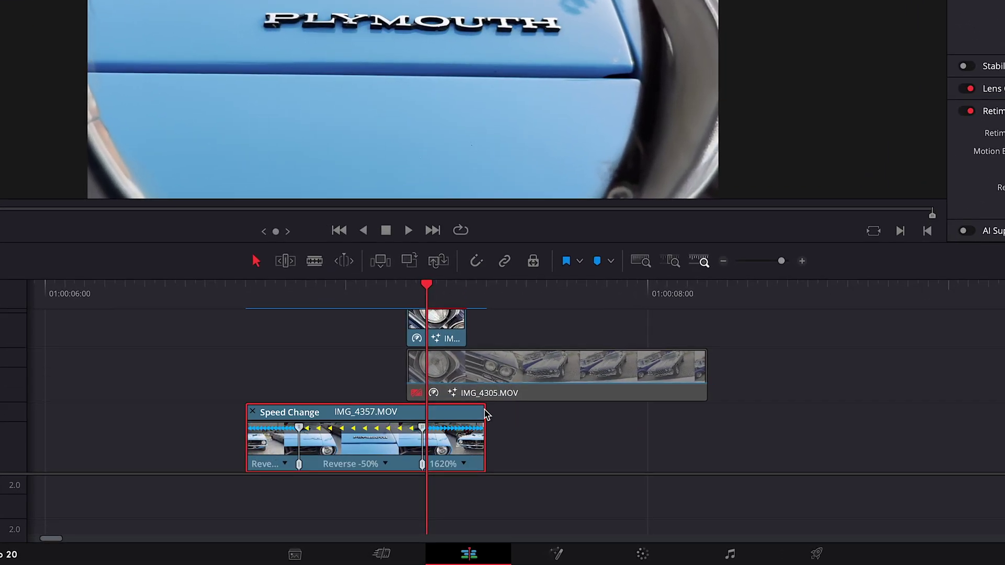
pyautogui.moveTo(486, 414); pyautogui.dragTo(494, 416)
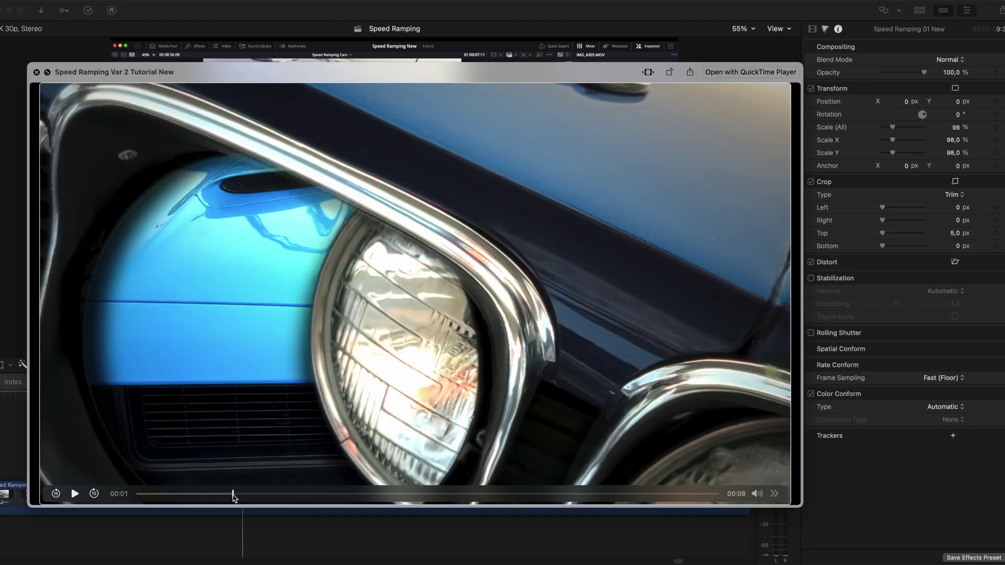
pyautogui.moveTo(232, 495); pyautogui.dragTo(223, 495)
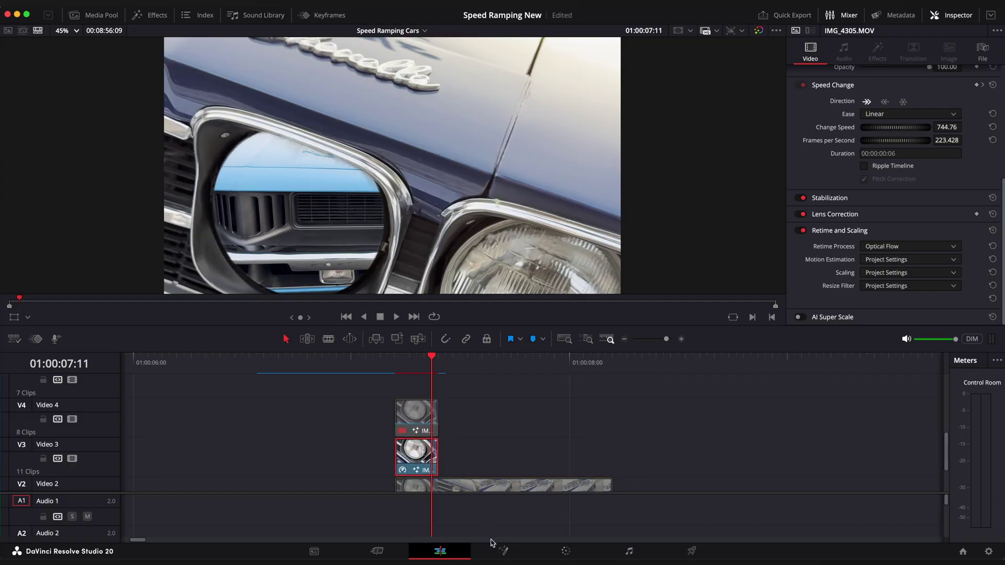
# Uncheck Invert Matte to isolate the headlight, then keyframe its position sliding off to the right.
pyautogui.click(502, 551)
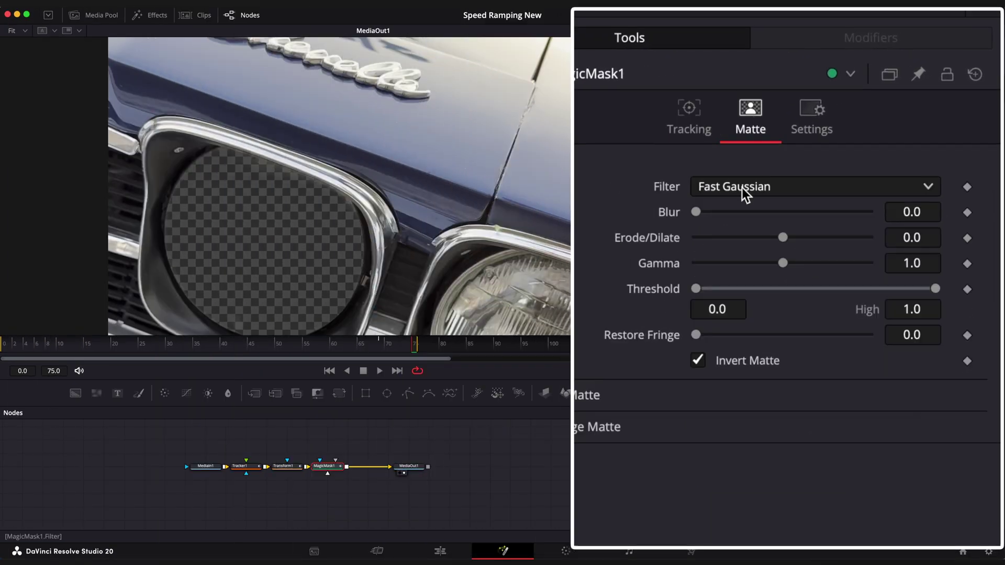
pyautogui.click(697, 360)
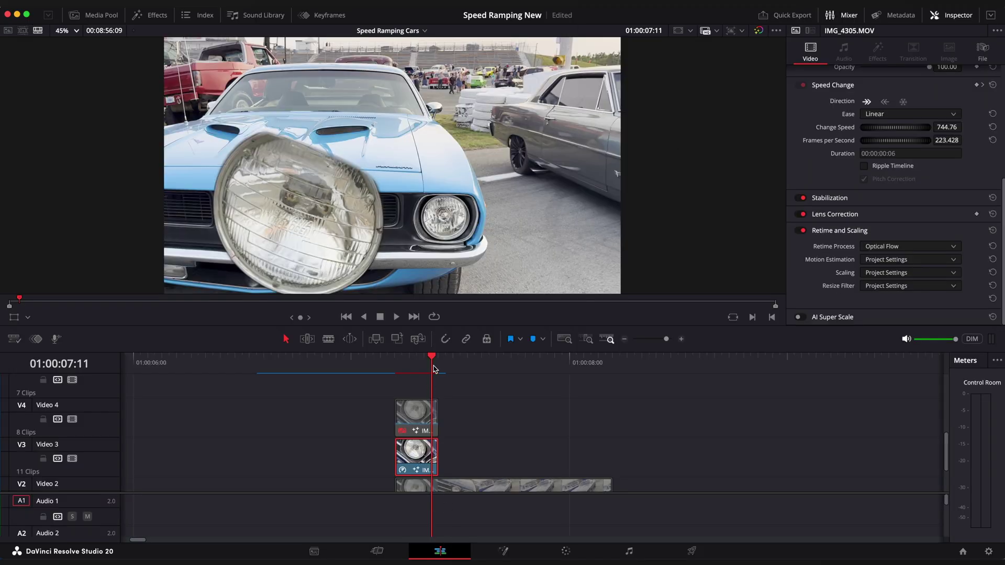
pyautogui.moveTo(433, 369); pyautogui.dragTo(438, 374)
pyautogui.scroll(5, 887, 196)
pyautogui.click(946, 146)
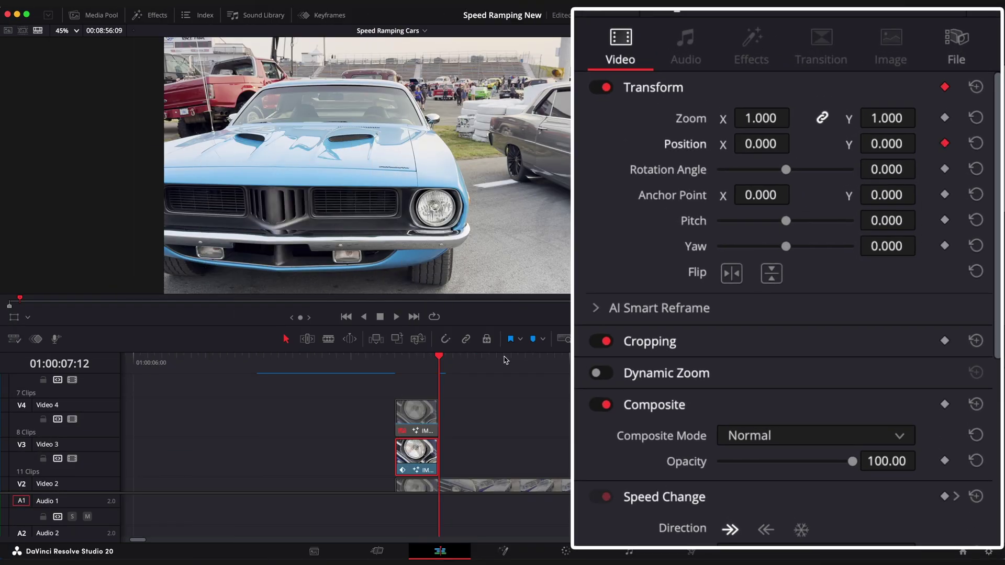
pyautogui.moveTo(439, 359); pyautogui.dragTo(402, 364)
pyautogui.moveTo(760, 143); pyautogui.dragTo(795, 146)
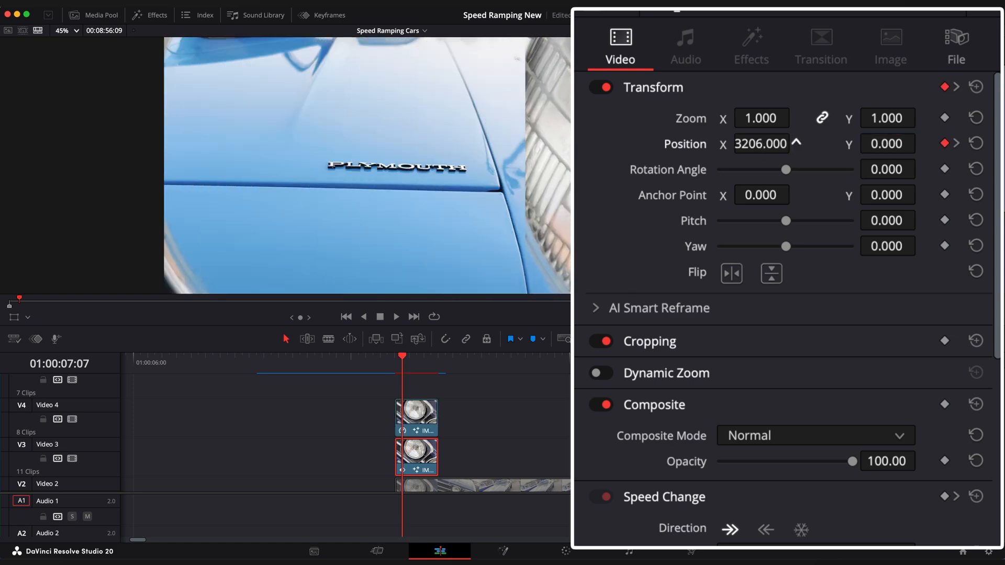
pyautogui.moveTo(402, 359); pyautogui.dragTo(430, 359)
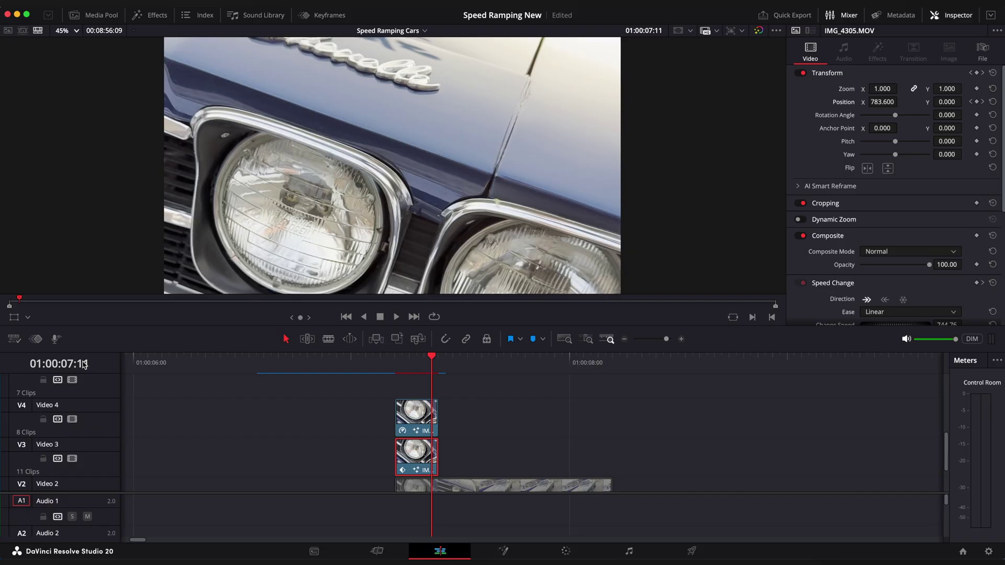
# Smooth the position keyframes into an S-curve and trim the Chevelle clip's start later.
pyautogui.hotkey('shift', 'c')
pyautogui.scroll(-3, 100, 448)
pyautogui.click(9, 499)
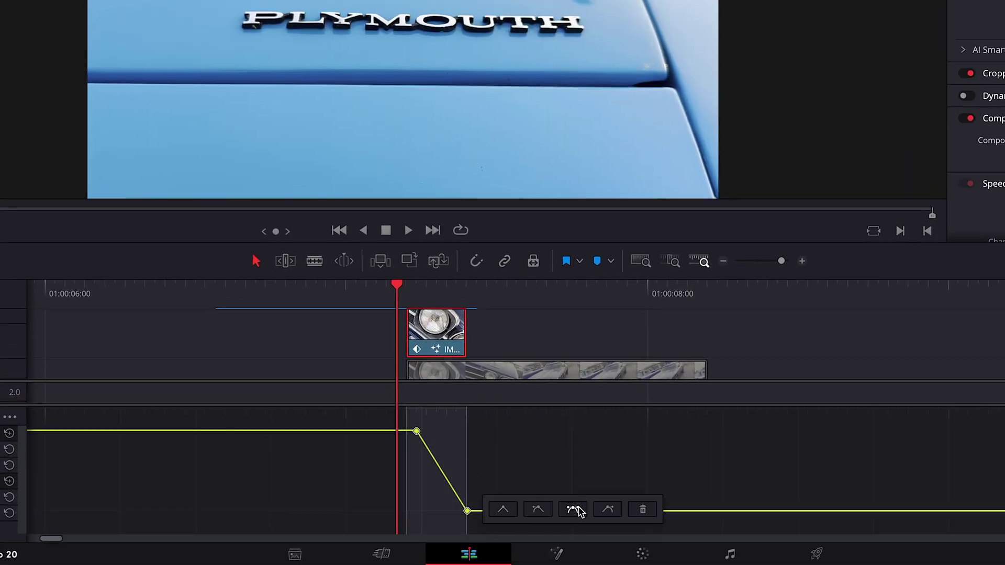
pyautogui.click(577, 511)
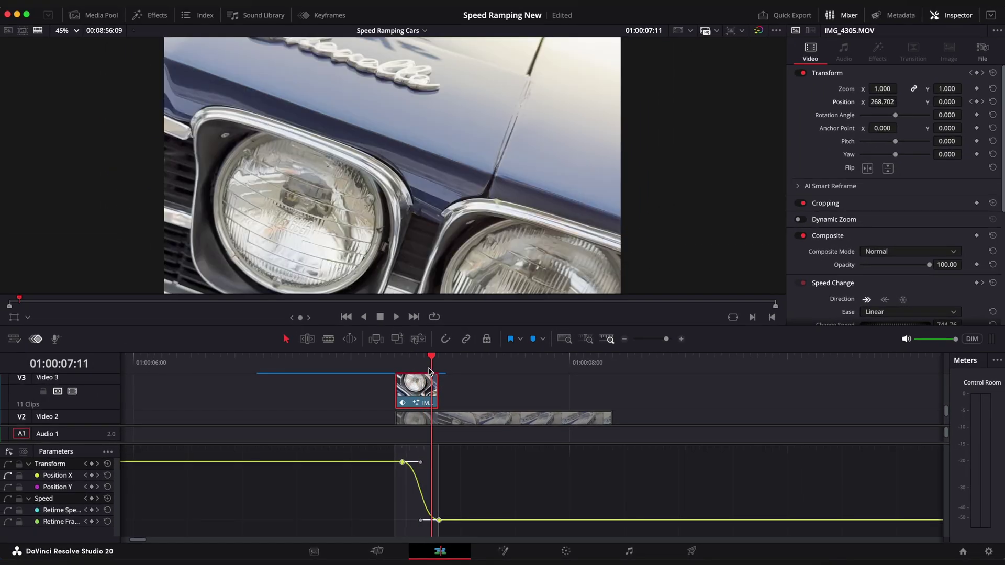
pyautogui.moveTo(430, 363); pyautogui.dragTo(410, 363)
pyautogui.click(36, 339)
pyautogui.scroll(3, 345, 424)
pyautogui.scroll(2, 374, 471)
pyautogui.moveTo(347, 363); pyautogui.dragTo(395, 363)
pyautogui.moveTo(399, 452); pyautogui.dragTo(443, 455)
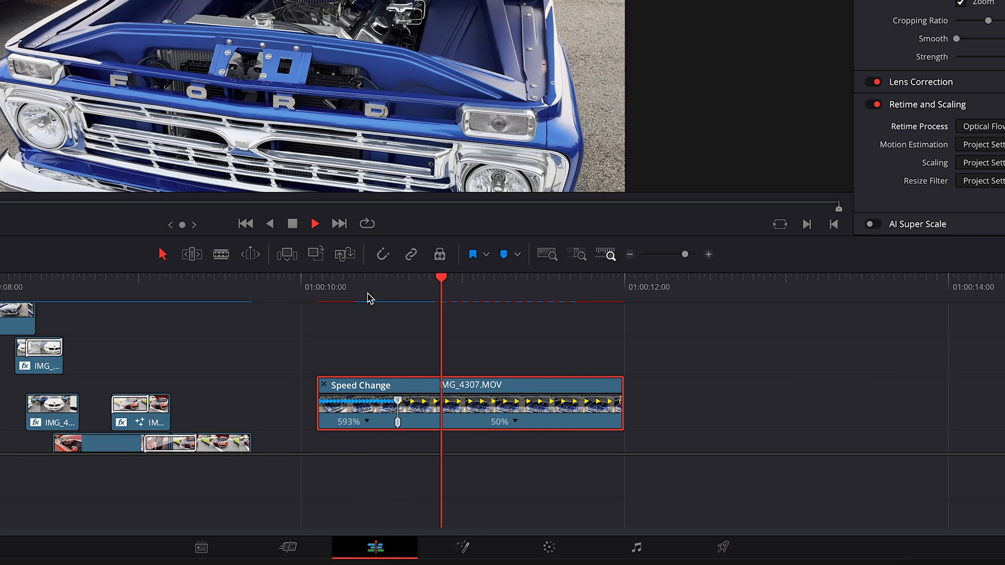
# Show the retime curve beneath the speed-ramped IMG_4307.MOV clip (593% to 50%).
pyautogui.hotkey('shift', 'c')
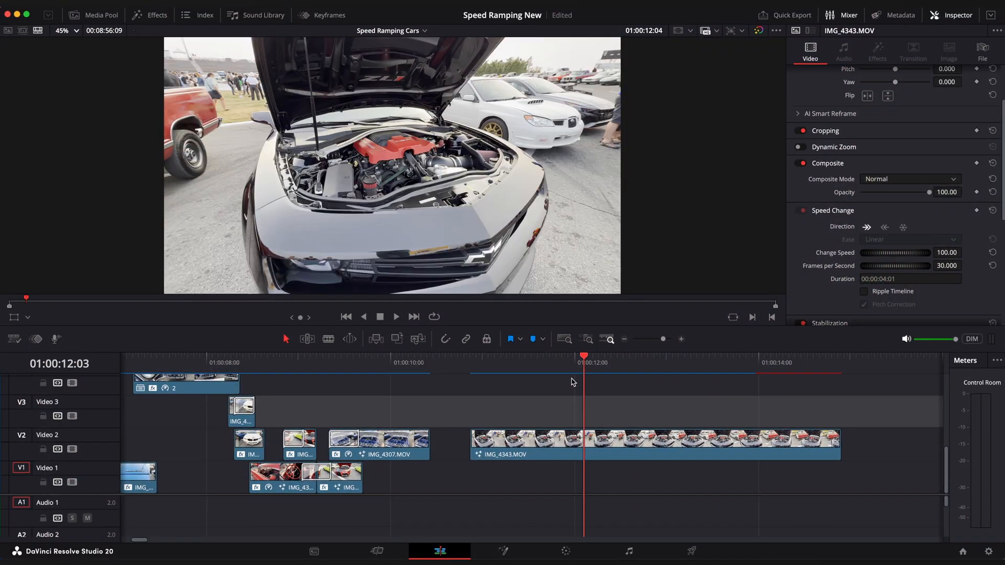
# Scrub to the ramp point on IMG_4343.MOV, preview it, and show its retime controls.
pyautogui.moveTo(572, 383); pyautogui.dragTo(606, 384)
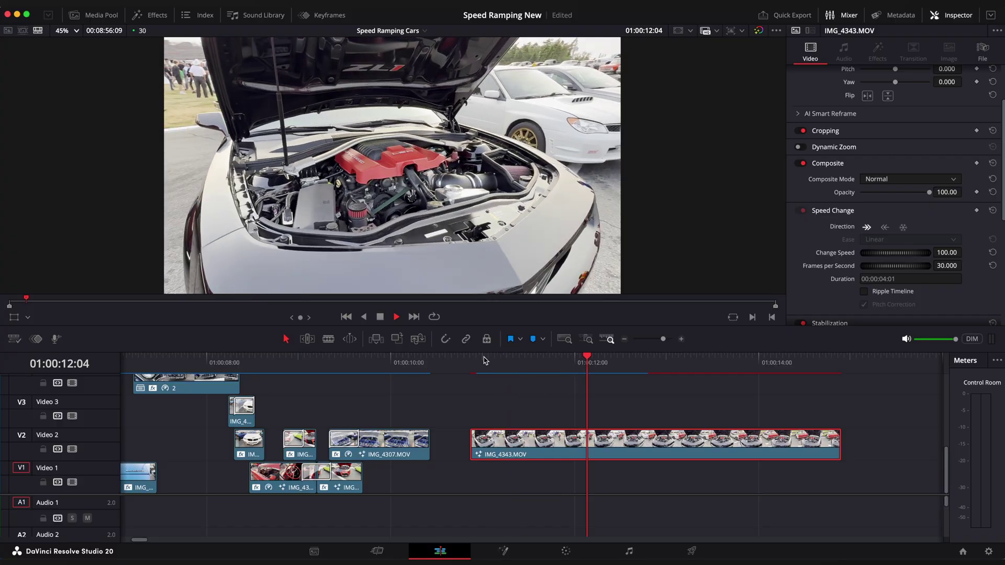
pyautogui.press('space')
pyautogui.hotkey('ctrl', 'r')
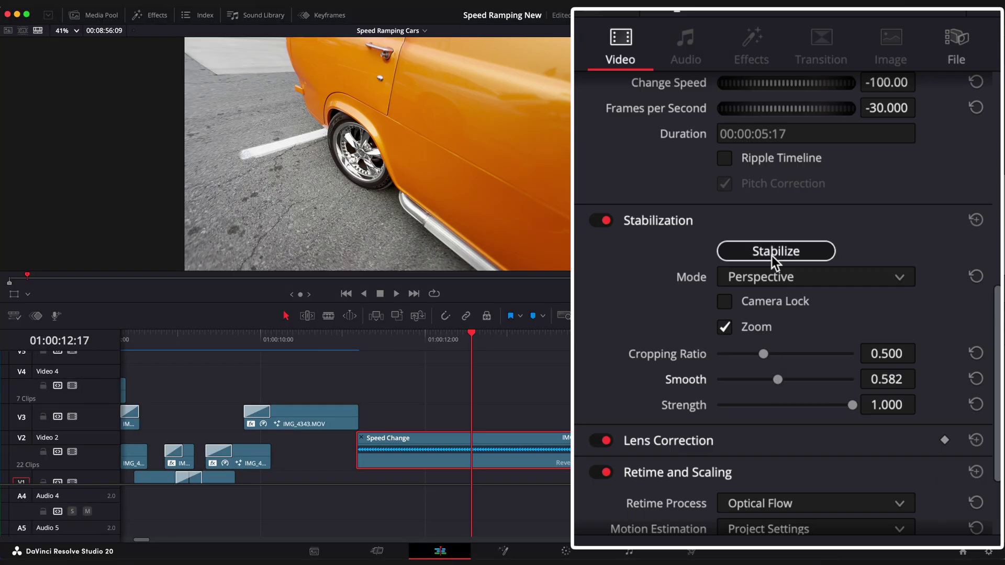
# Stabilize the clip, add a speed point at the ramp start and speed up the first section.
pyautogui.click(772, 255)
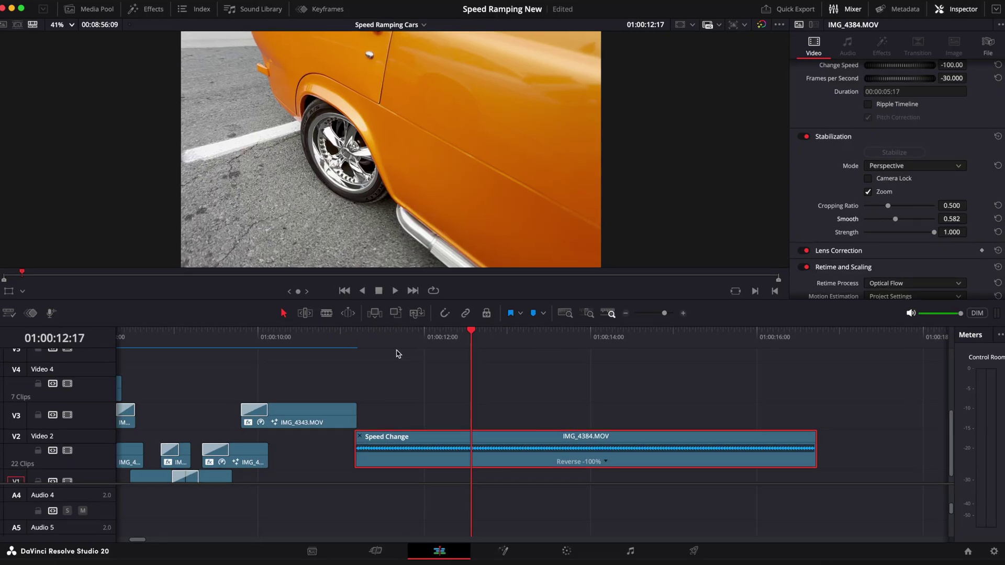
pyautogui.click(479, 336)
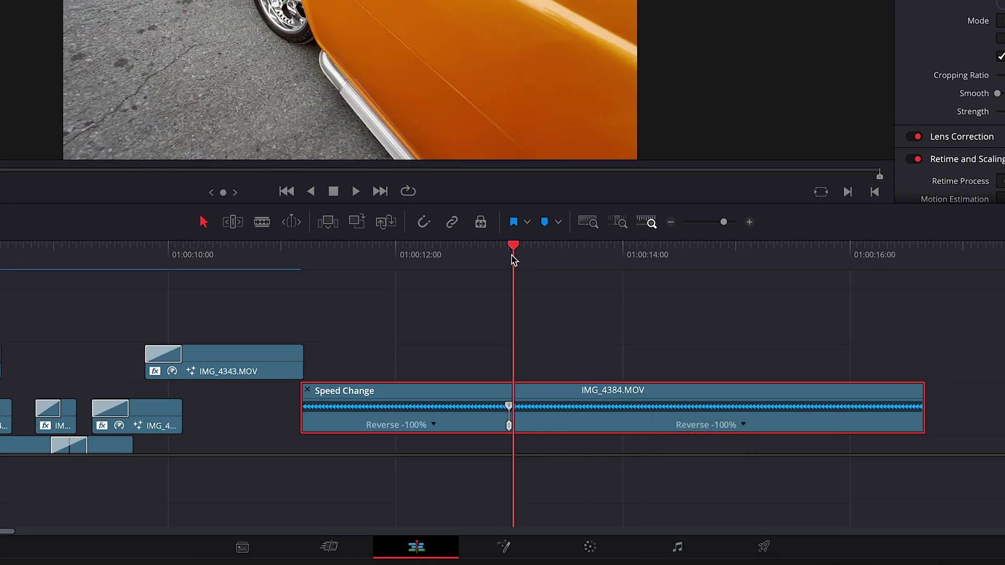
pyautogui.moveTo(513, 253)
pyautogui.mouseDown()
pyautogui.moveTo(570, 252)
pyautogui.moveTo(551, 249)
pyautogui.mouseUp()
pyautogui.rightClick(756, 402)
pyautogui.moveTo(510, 407); pyautogui.dragTo(429, 407)
# Add a second speed point and turn the following section into a fast reverse.
pyautogui.moveTo(557, 252)
pyautogui.mouseDown()
pyautogui.moveTo(801, 252)
pyautogui.moveTo(715, 252)
pyautogui.mouseUp()
pyautogui.click(565, 402)
pyautogui.moveTo(589, 401); pyautogui.dragTo(387, 405)
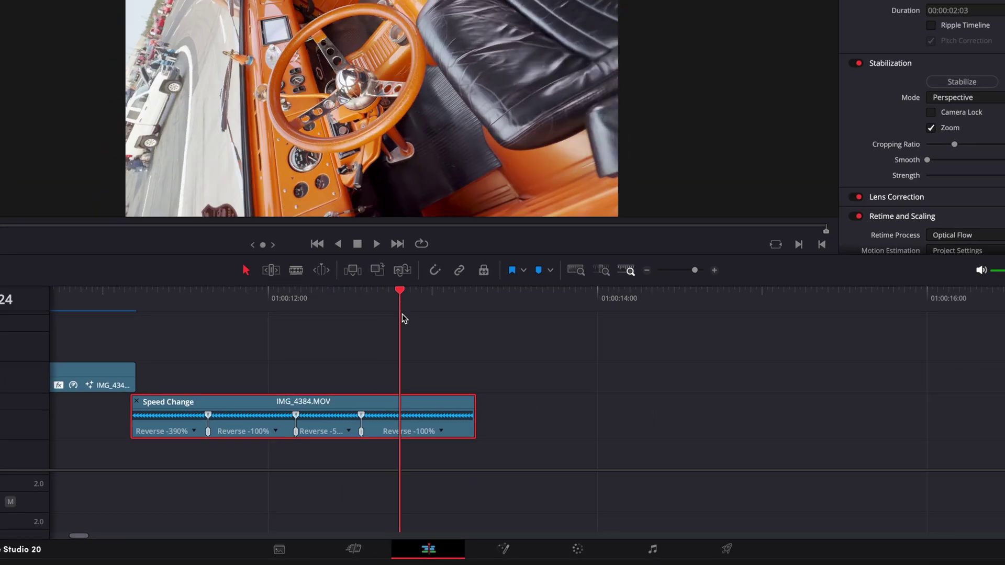
pyautogui.press('space')
pyautogui.press('space')
# In the retime curve, switch the speed keyframe to Bezier with a longer, flattened ease and replay.
pyautogui.click(246, 340)
pyautogui.scroll(-3, 283, 424)
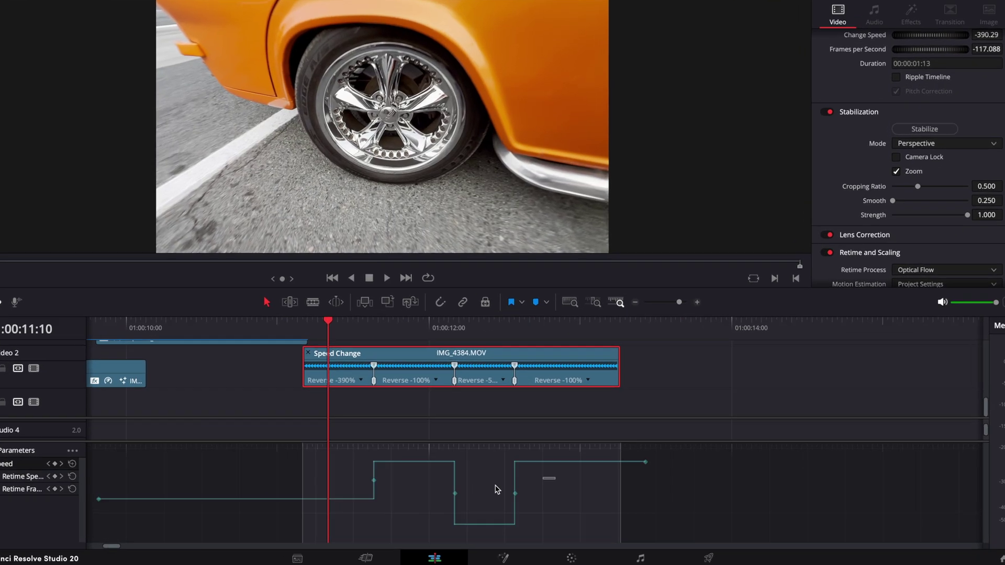
pyautogui.click(495, 490)
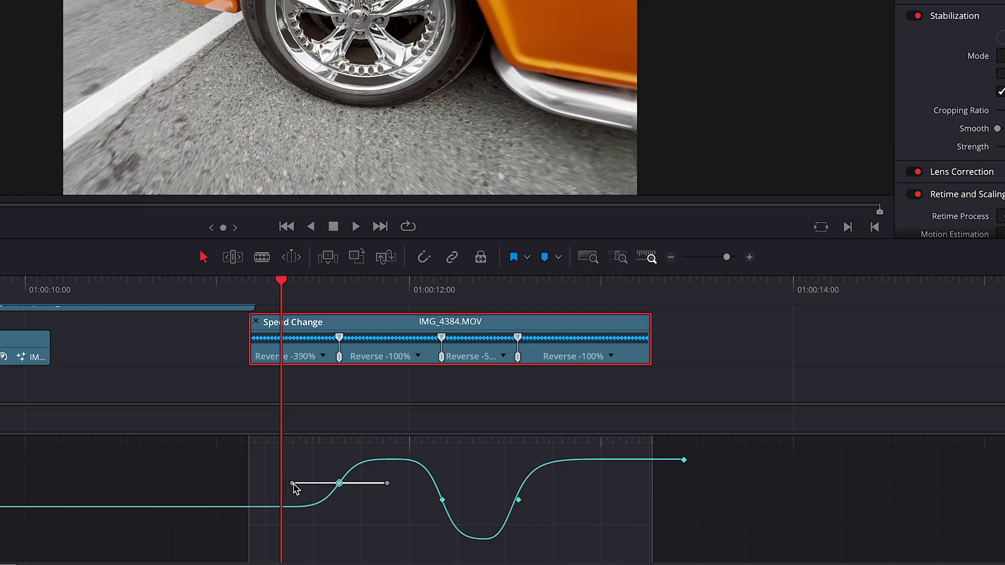
pyautogui.moveTo(293, 484); pyautogui.dragTo(244, 483)
pyautogui.press('space')
pyautogui.moveTo(416, 348); pyautogui.dragTo(400, 348)
pyautogui.moveTo(345, 499); pyautogui.dragTo(314, 500)
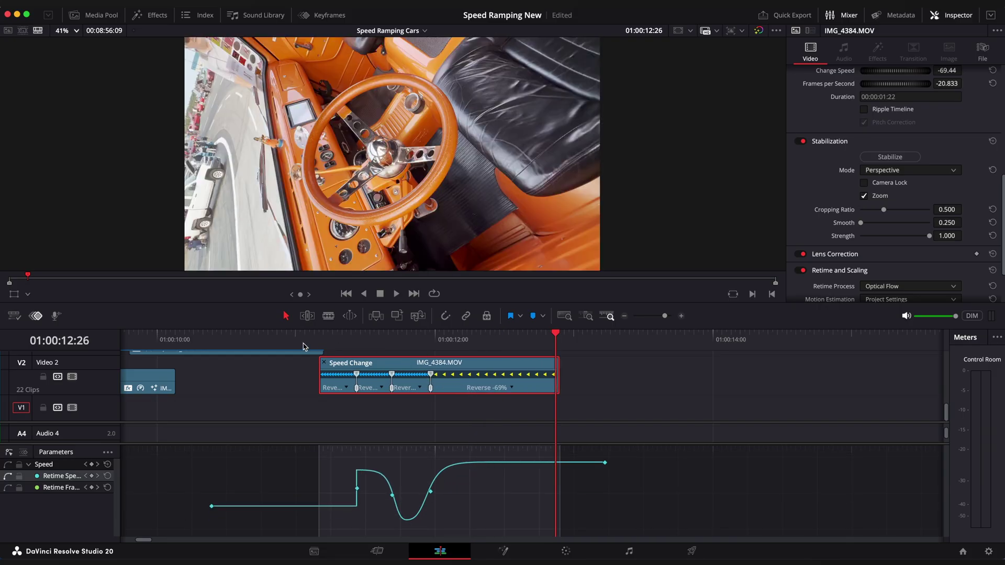
pyautogui.click(295, 343)
pyautogui.press('space')
pyautogui.click(295, 346)
# Add a Magic Mask in Fusion, stop its tracking, return to Edit and shorten the masked clip on Video 5.
pyautogui.click(558, 554)
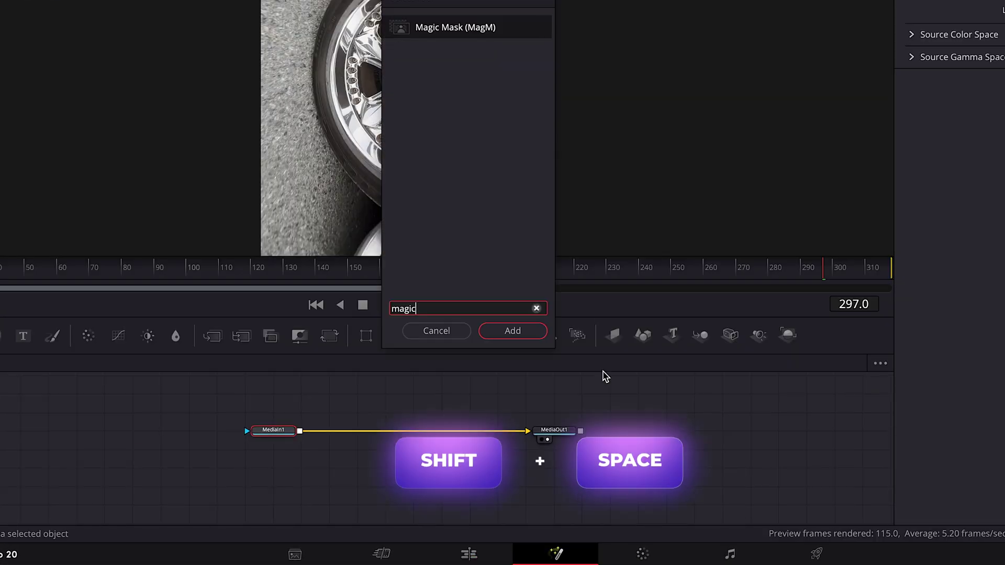
pyautogui.press('Return')
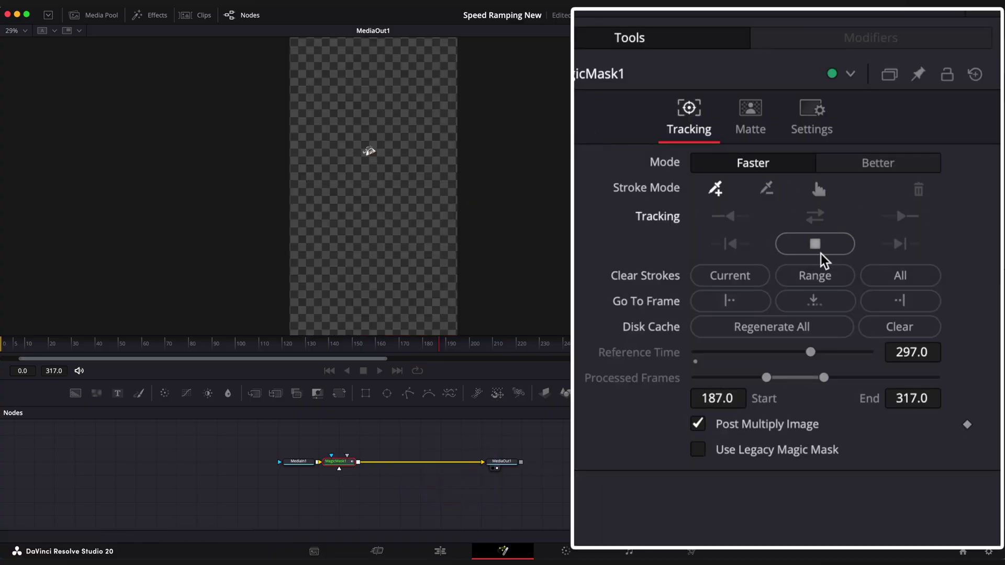
pyautogui.click(817, 245)
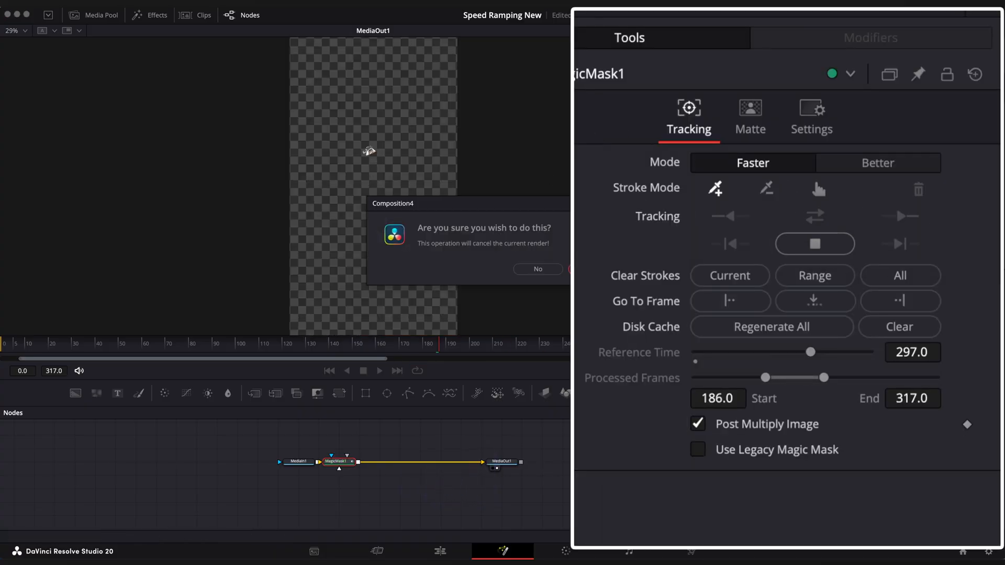
pyautogui.click(442, 550)
pyautogui.moveTo(739, 383); pyautogui.dragTo(538, 383)
# Trim the start of IMG_4384.MOV on Video 4 and preview the cut.
pyautogui.click(454, 346)
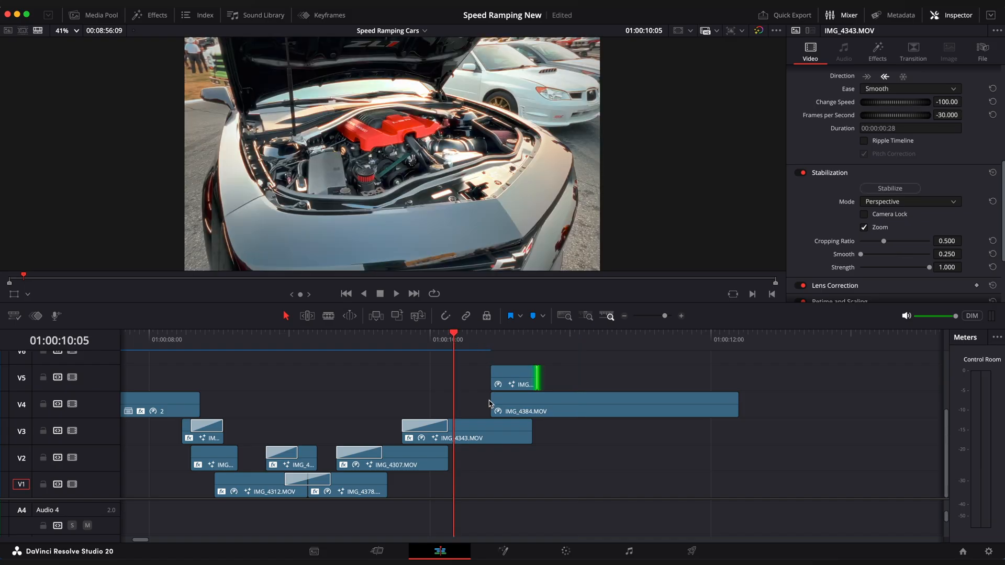
pyautogui.moveTo(493, 411); pyautogui.dragTo(525, 410)
pyautogui.press('space')
pyautogui.click(459, 343)
pyautogui.click(459, 342)
pyautogui.press('space')
pyautogui.moveTo(524, 411); pyautogui.dragTo(509, 410)
# Apply a Block Glitch transition to the start of IMG_4384.MOV, shortened to four frames.
pyautogui.click(101, 15)
pyautogui.click(157, 16)
pyautogui.click(126, 59)
pyautogui.write('block')
pyautogui.moveTo(269, 182); pyautogui.dragTo(640, 351)
pyautogui.moveTo(751, 344); pyautogui.dragTo(573, 342)
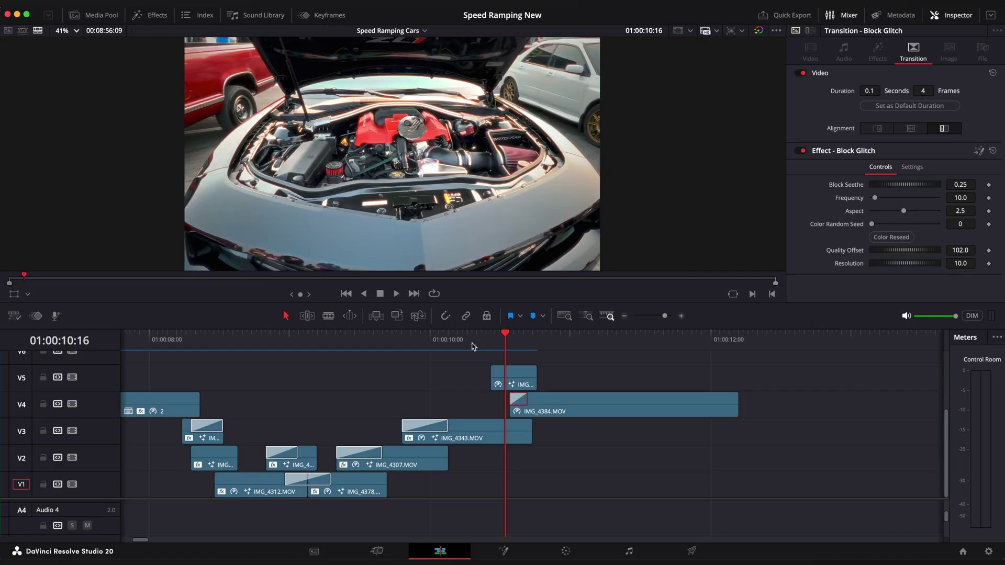
# Review the Noise Dissolve and Block Glitch transitions in playback.
pyautogui.click(471, 342)
pyautogui.click(531, 437)
pyautogui.press('space')
pyautogui.click(466, 342)
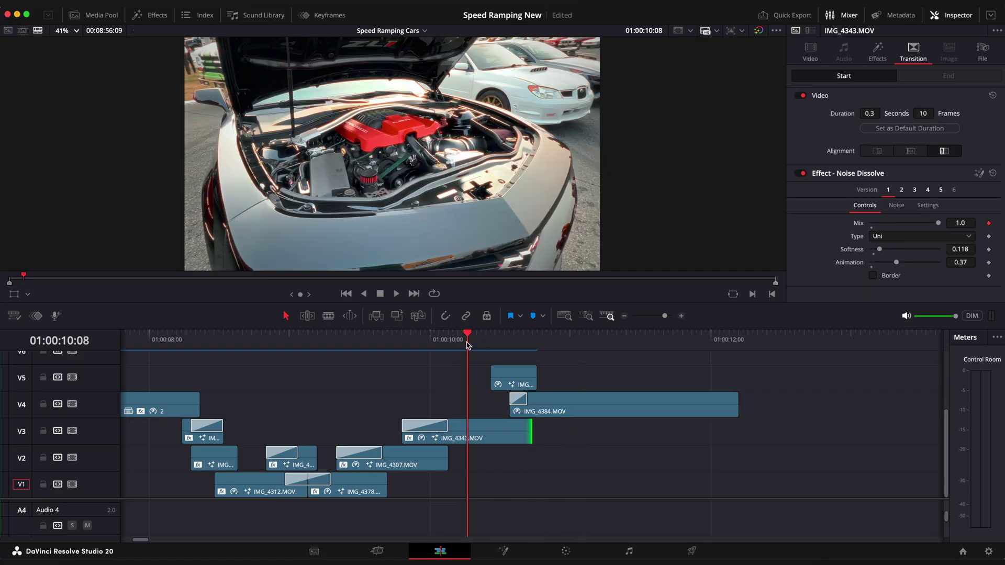
pyautogui.click(400, 343)
pyautogui.press('space')
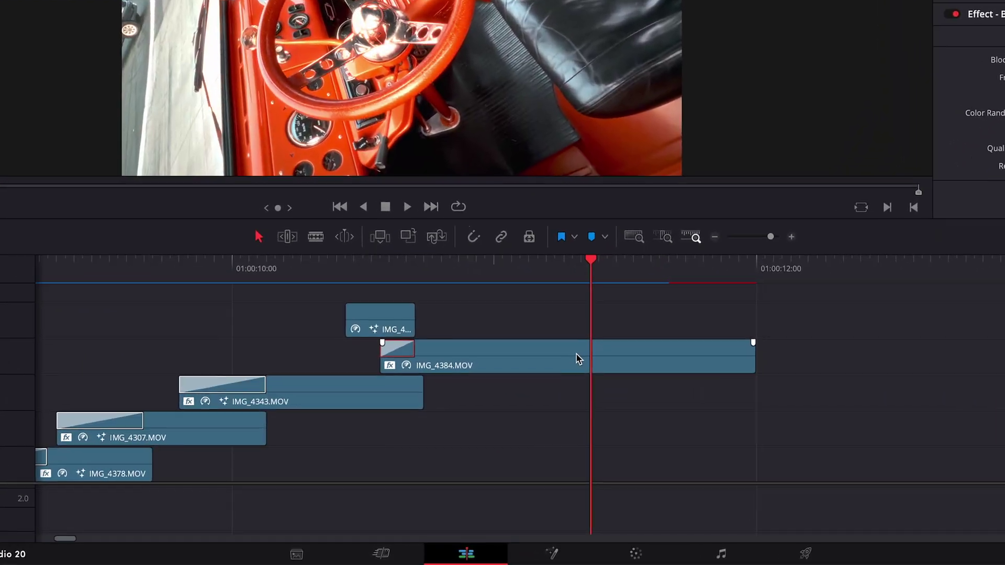
# With retime controls on IMG_4384.MOV, flip the reversed section to Forward at 383%.
pyautogui.click(577, 359)
pyautogui.hotkey('ctrl', 'r')
pyautogui.scroll(-3, 702, 397)
pyautogui.click(730, 279)
pyautogui.moveTo(569, 357); pyautogui.dragTo(873, 351)
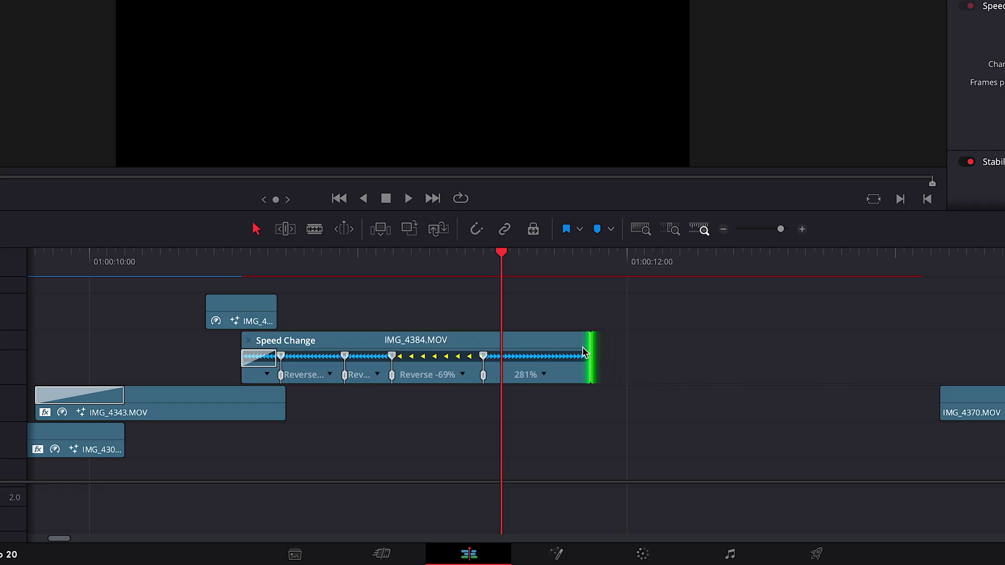
pyautogui.moveTo(585, 351); pyautogui.dragTo(554, 351)
pyautogui.press('space')
pyautogui.press('space')
# Reverse the last speed section and extend the clip with a forward 383% section after it.
pyautogui.press('Up')
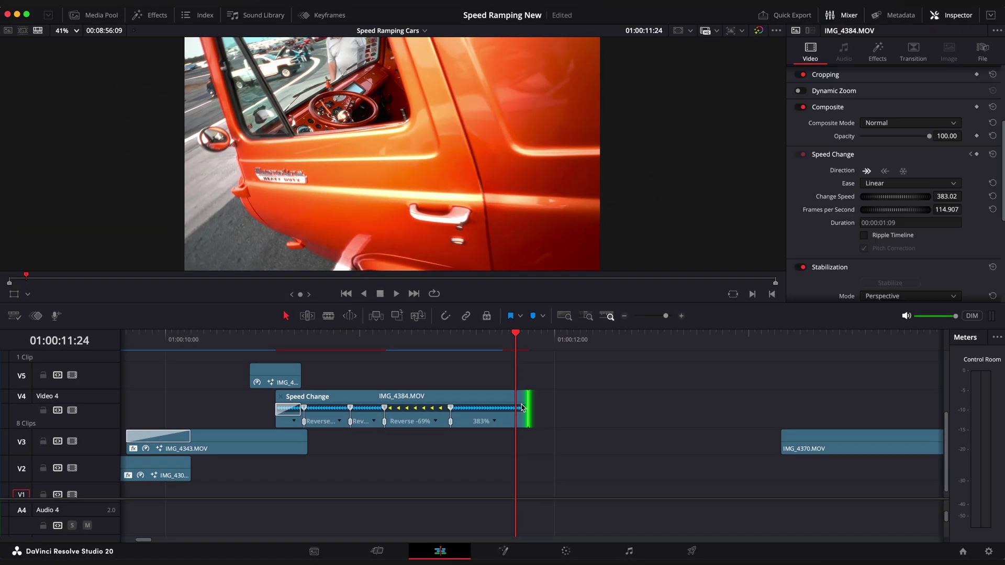
pyautogui.press('Left')
pyautogui.hotkey('ctrl', 'r')
pyautogui.moveTo(534, 341); pyautogui.dragTo(574, 339)
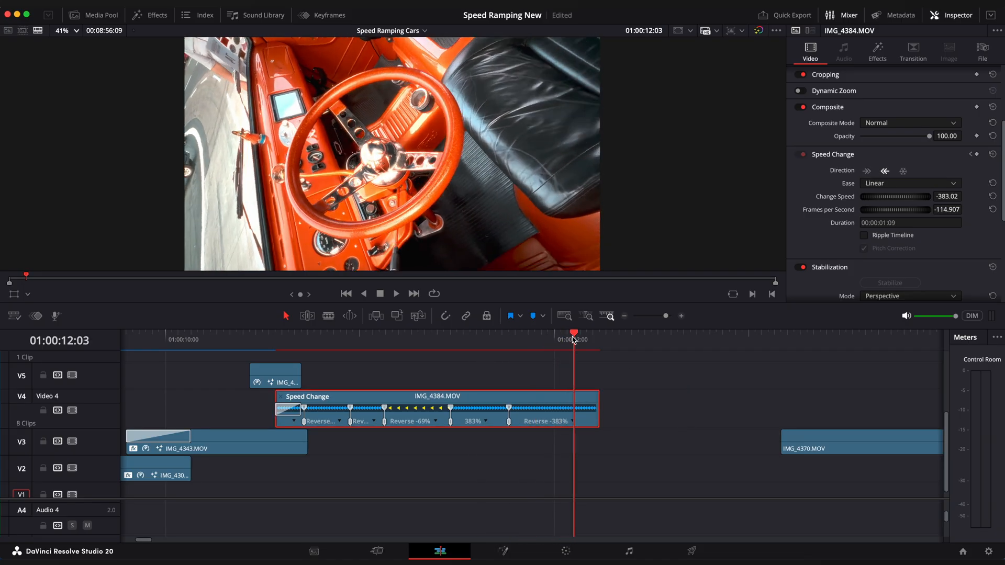
pyautogui.moveTo(589, 413); pyautogui.dragTo(675, 412)
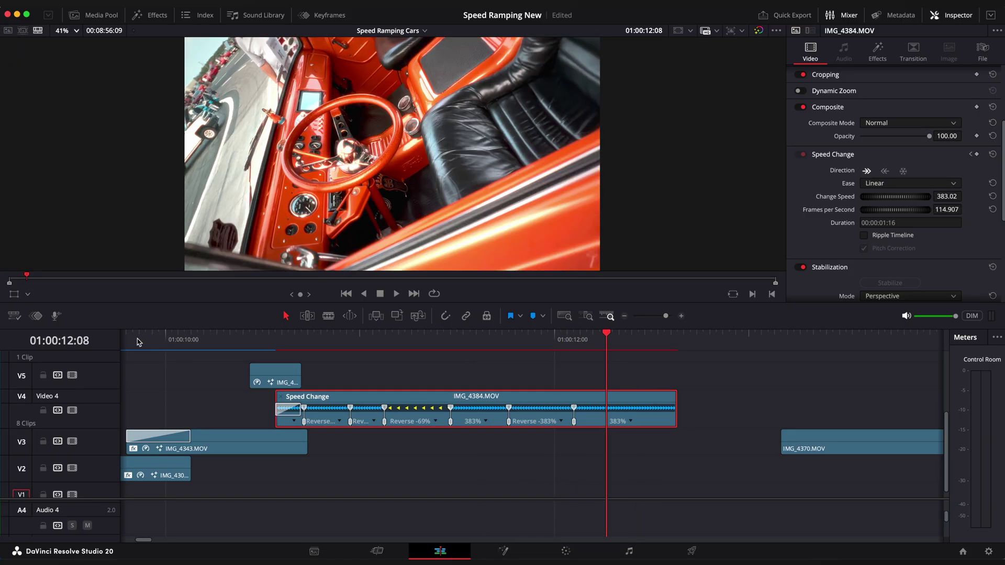
pyautogui.scroll(-5, 137, 393)
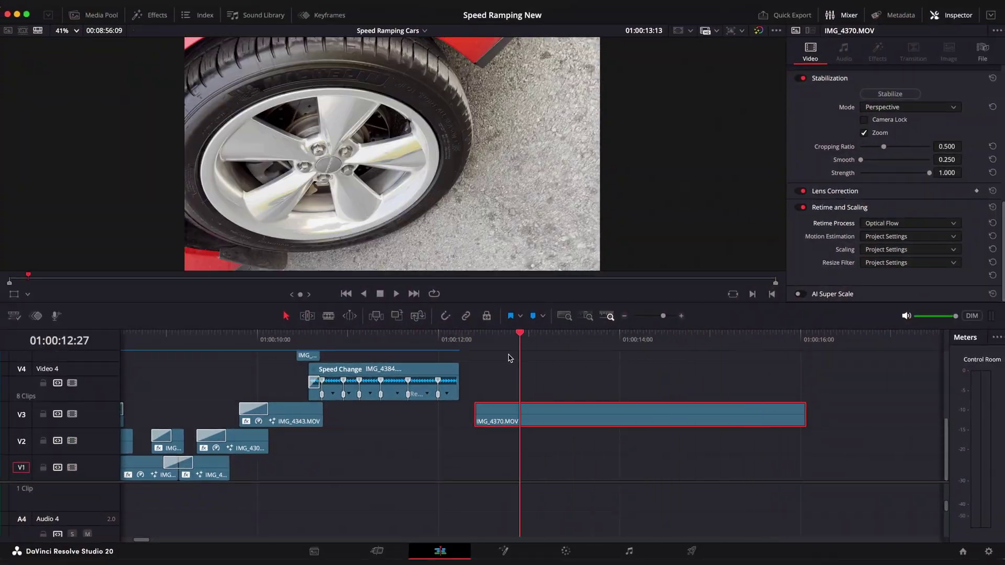
# Speed up the opening of IMG_4370.MOV and ease it into normal speed with a smooth Bezier curve.
pyautogui.moveTo(509, 359); pyautogui.dragTo(476, 363)
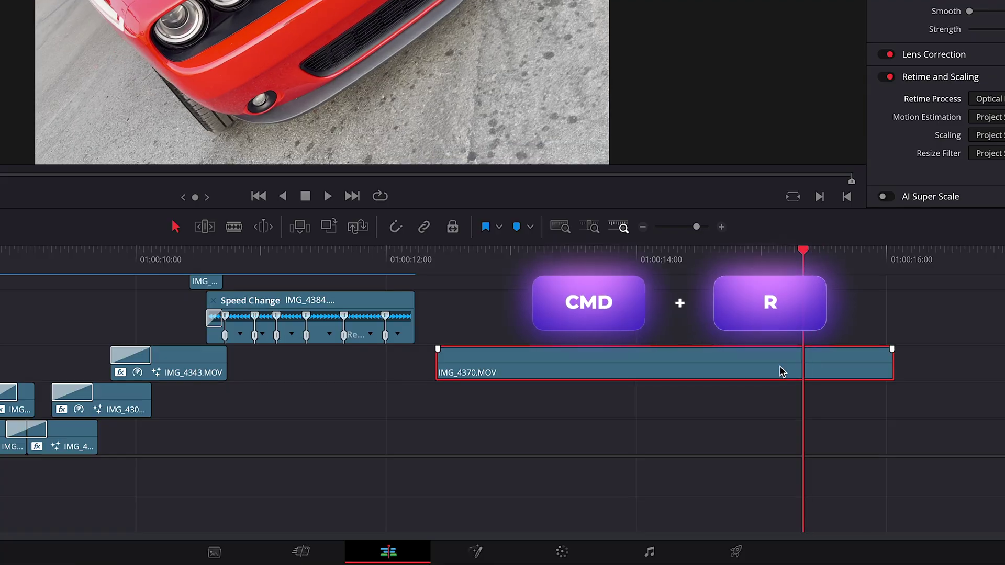
pyautogui.hotkey('ctrl', 'r')
pyautogui.moveTo(804, 374); pyautogui.dragTo(658, 383)
pyautogui.moveTo(497, 385); pyautogui.dragTo(487, 380)
pyautogui.moveTo(503, 481); pyautogui.dragTo(550, 477)
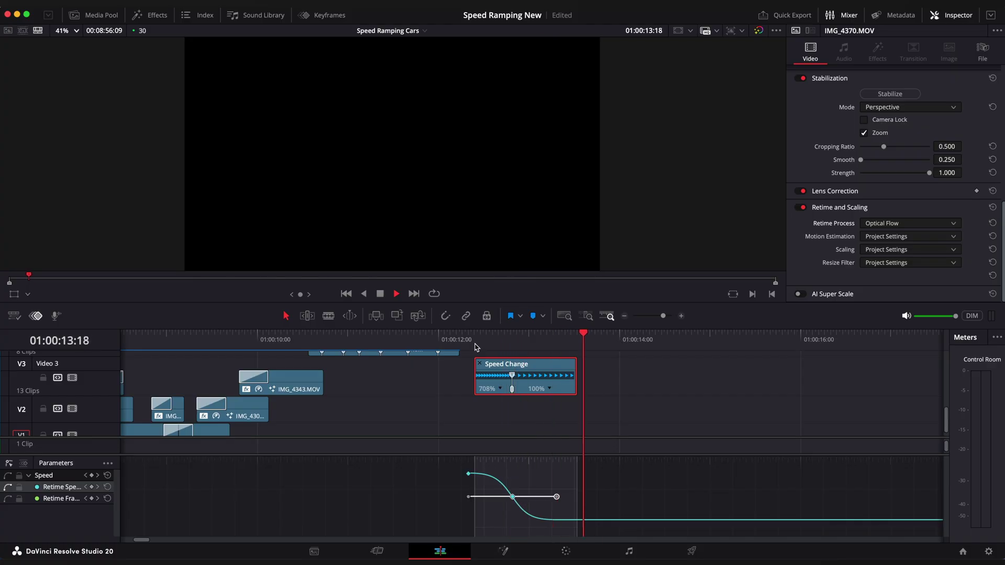
# Fine-tune the speed point, review the ramp, and stabilize IMG_4370.MOV from the Inspector.
pyautogui.click(474, 343)
pyautogui.moveTo(508, 394); pyautogui.dragTo(505, 394)
pyautogui.press('space')
pyautogui.click(505, 340)
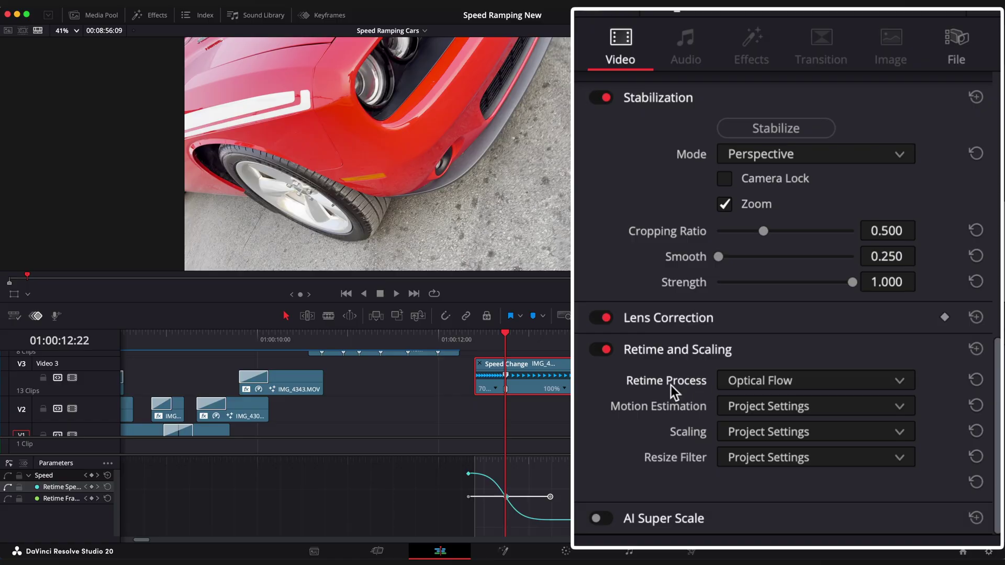
pyautogui.scroll(2, 706, 354)
pyautogui.click(775, 189)
pyautogui.click(474, 339)
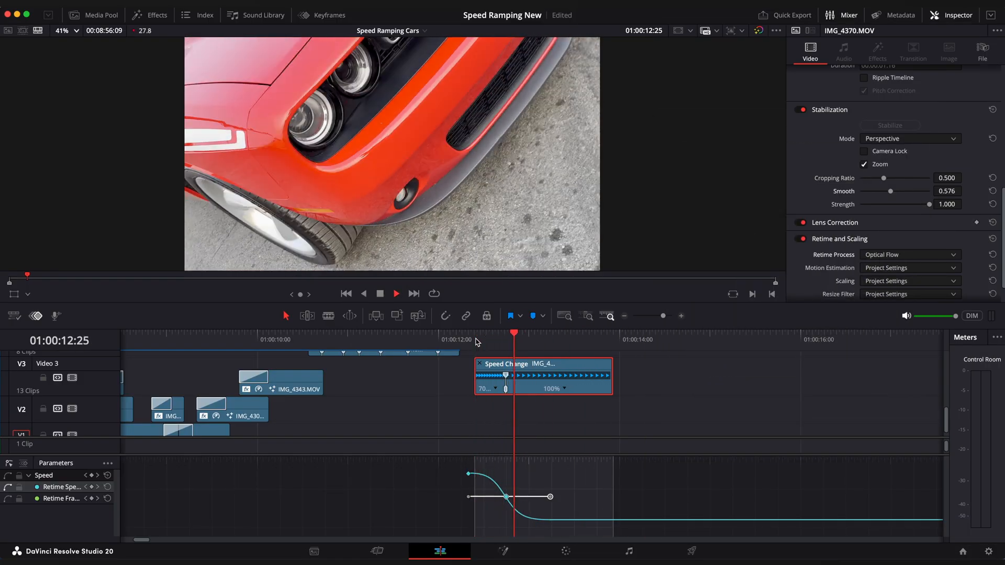